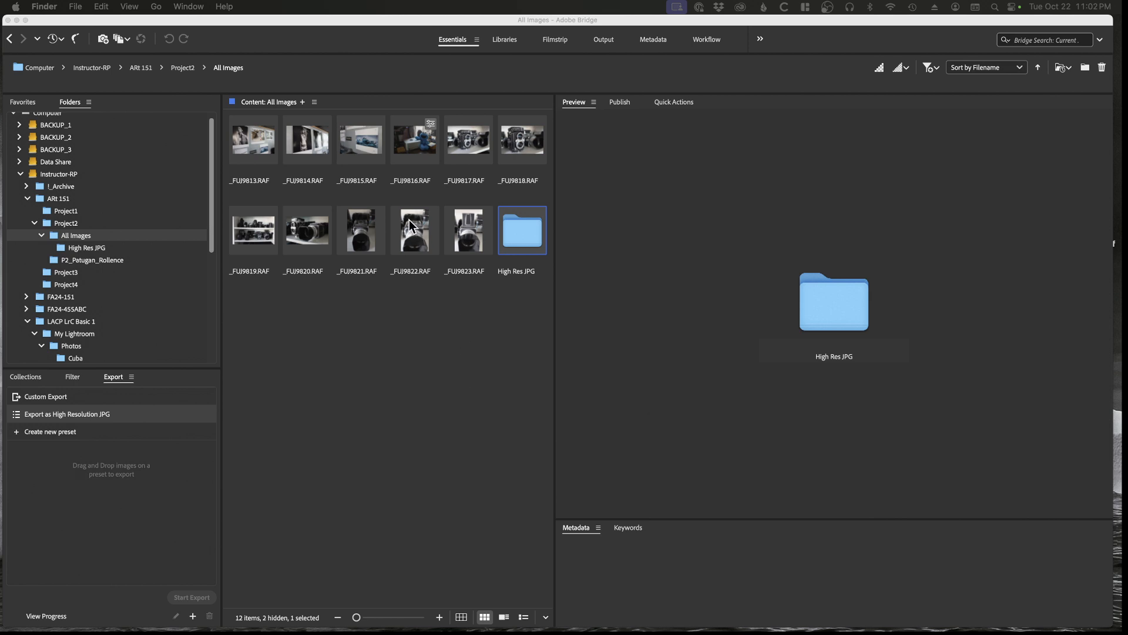
# Select _FUJ9816.RAF in the All Images folder and reveal it in Finder
pyautogui.click(409, 147)
pyautogui.click(409, 147)
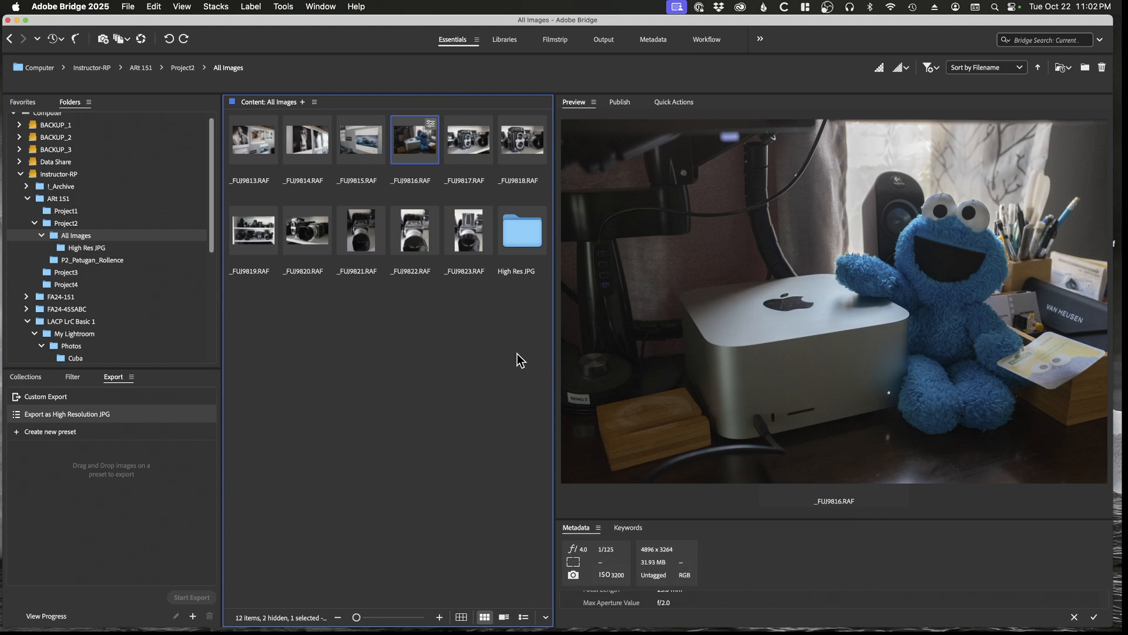
pyautogui.rightClick(410, 144)
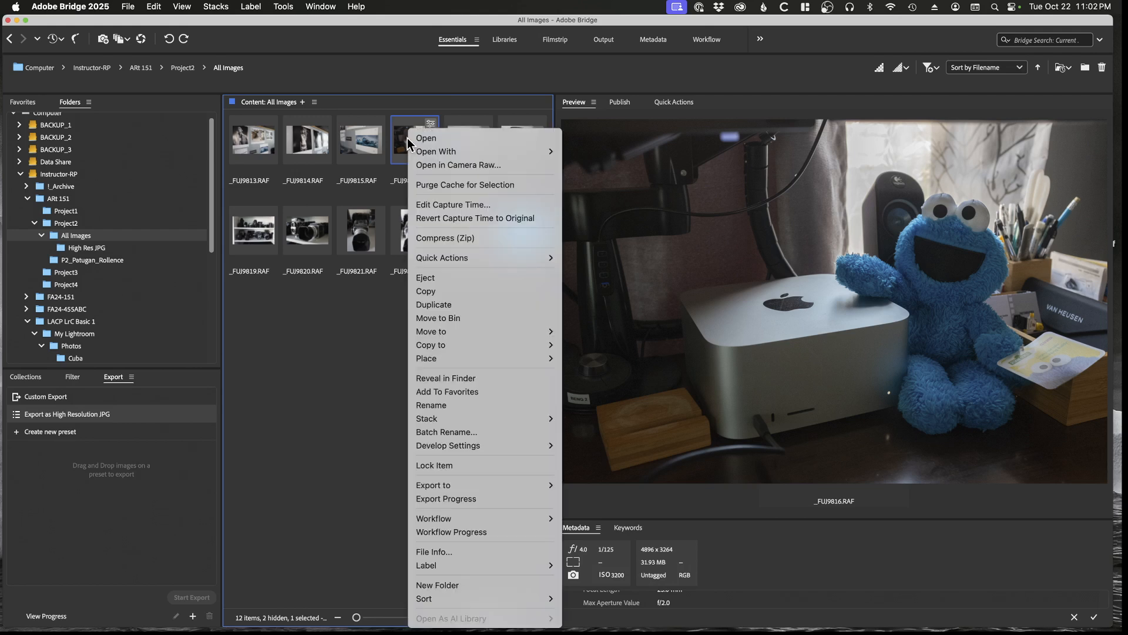
pyautogui.click(484, 377)
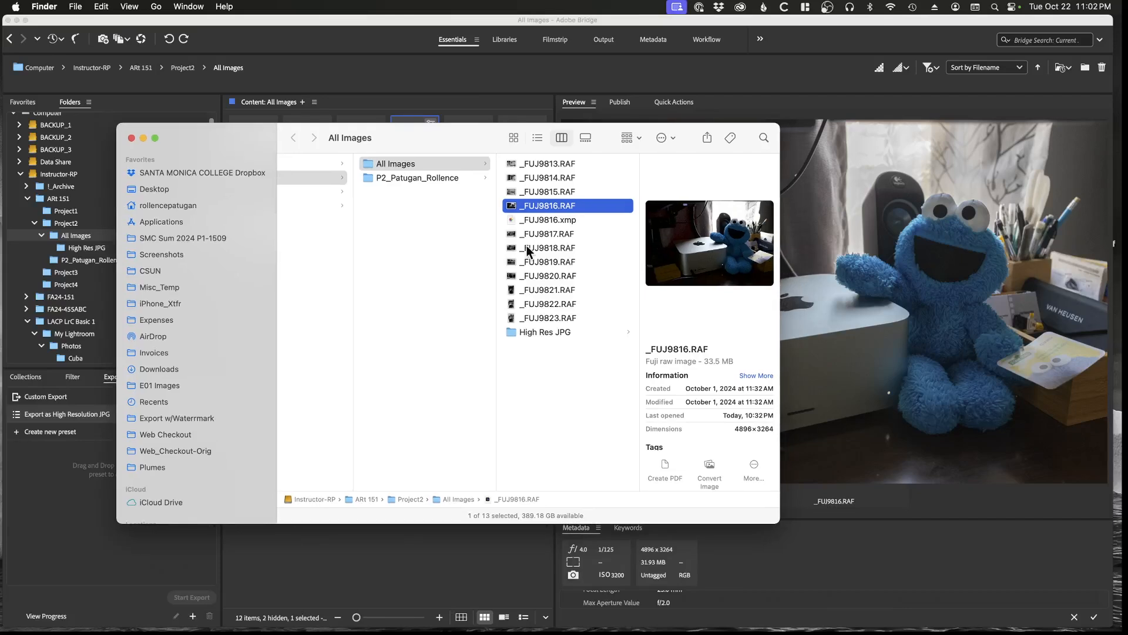
pyautogui.moveTo(639, 309); pyautogui.dragTo(663, 305)
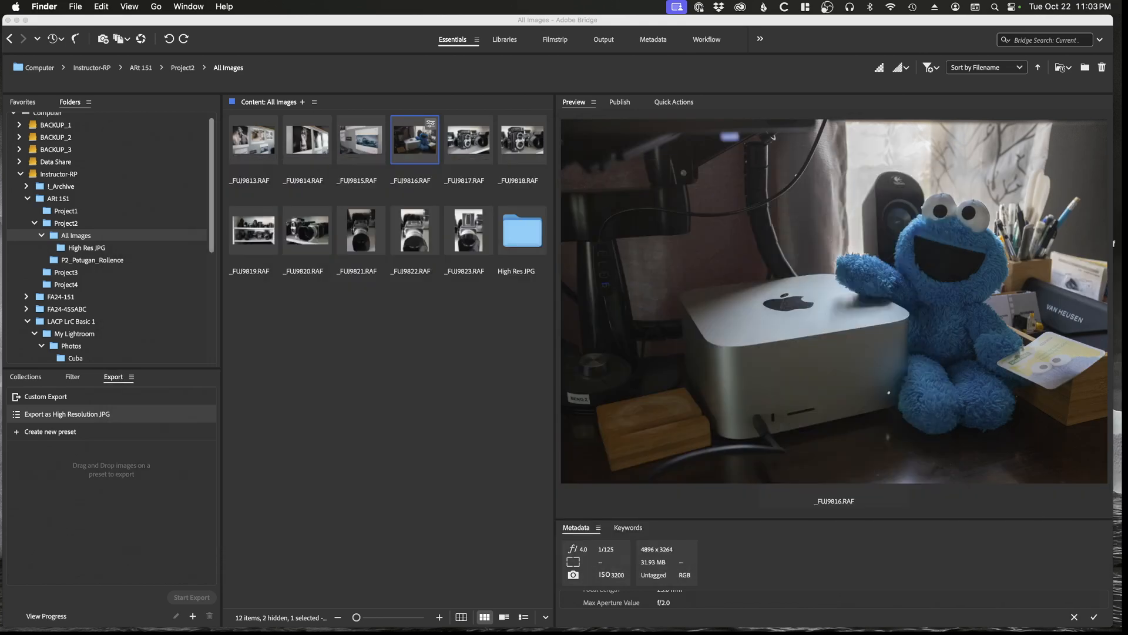
# Reveal _FUJ9816.RAF in Finder again, widen the window to examine its .xmp sidecar file, and return to Bridge
pyautogui.click(412, 176)
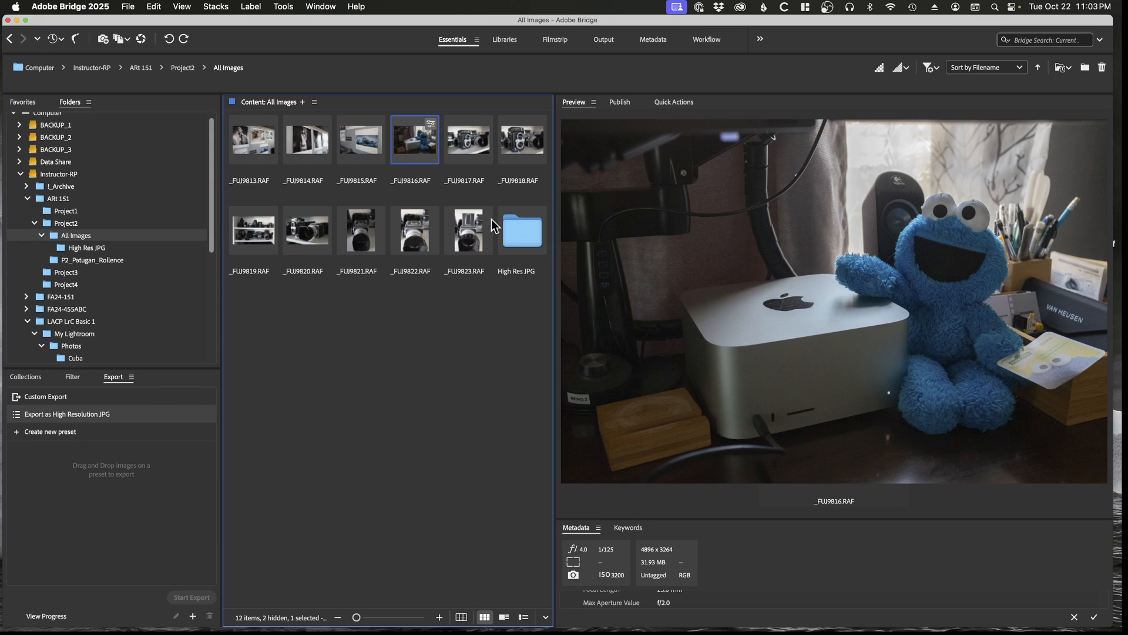
pyautogui.press('super+r')
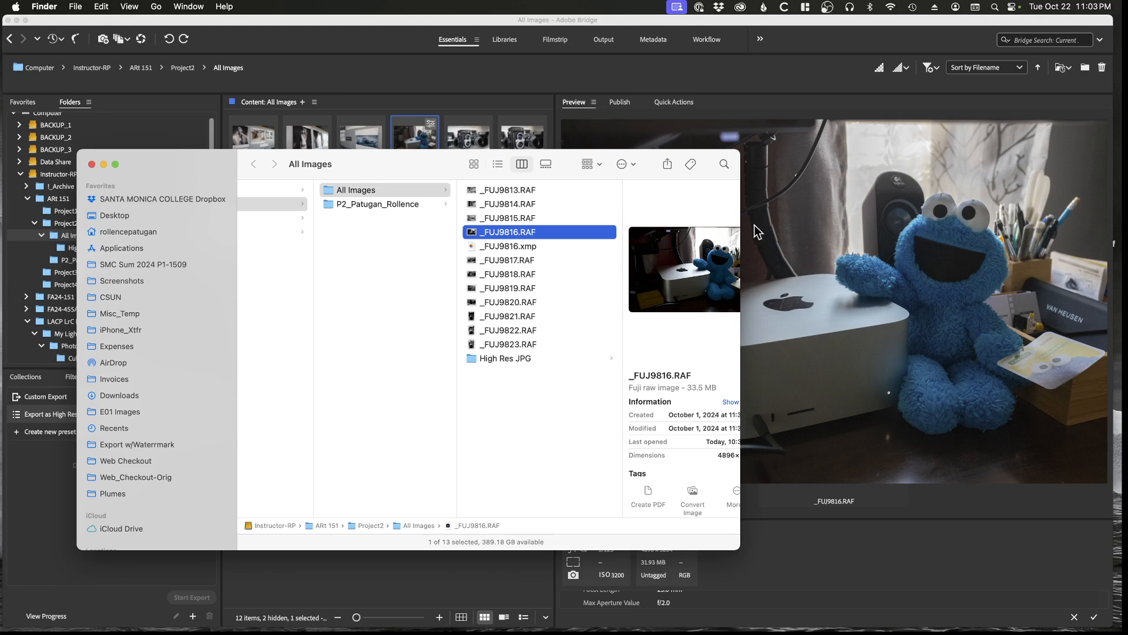
pyautogui.moveTo(740, 216); pyautogui.dragTo(818, 217)
pyautogui.scroll(3, 580, 248)
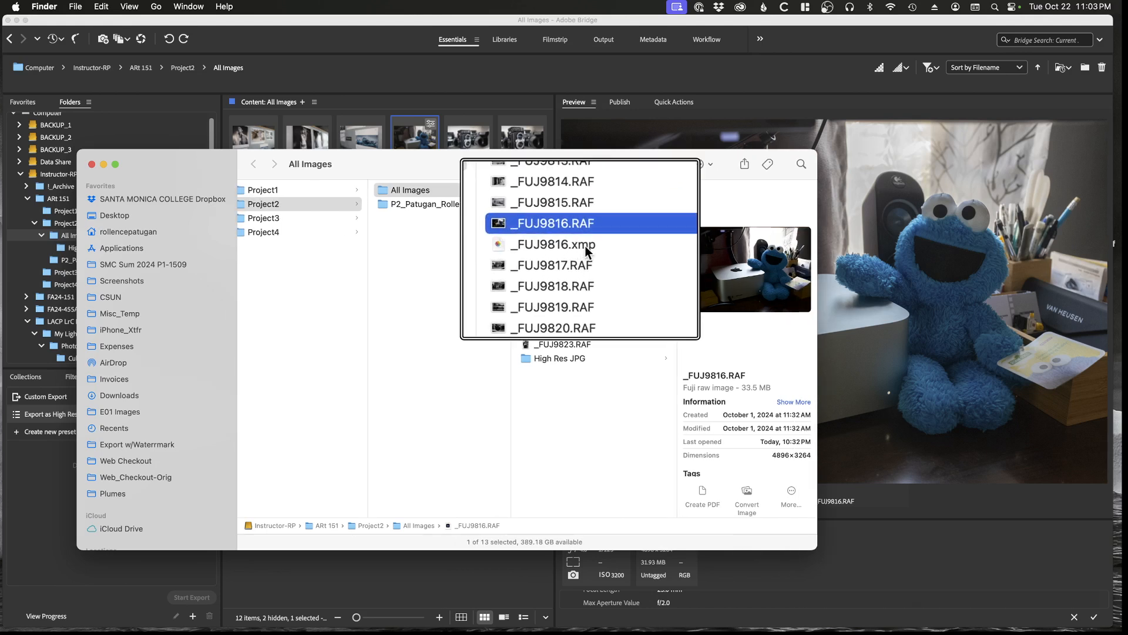
pyautogui.scroll(-3, 584, 246)
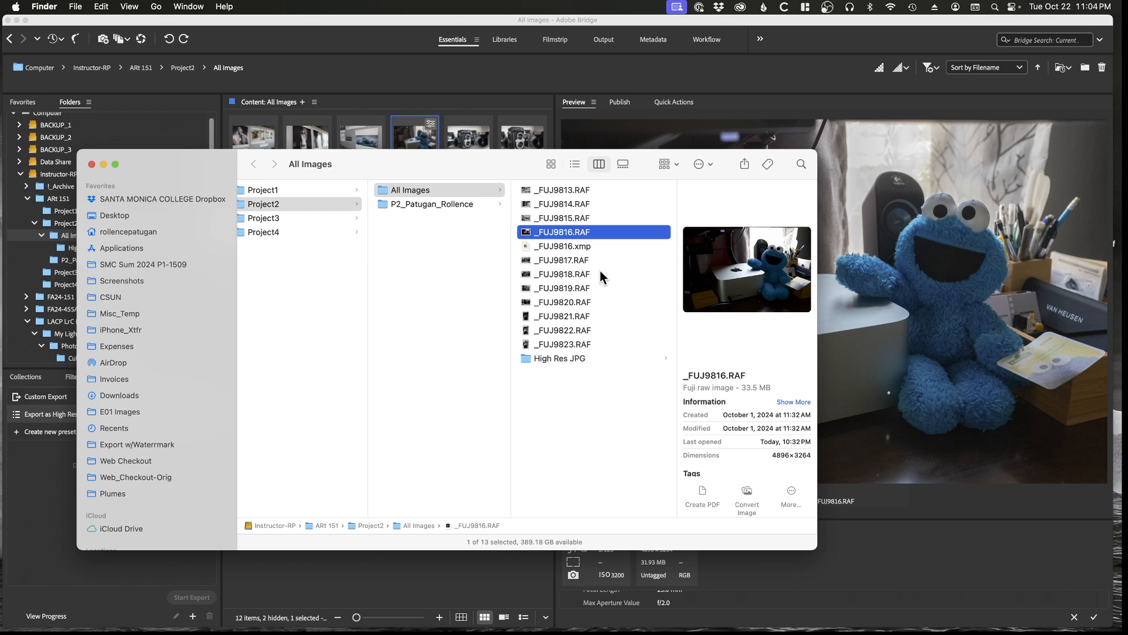
pyautogui.hscroll(-1, 601, 271)
pyautogui.hscroll(1, 601, 272)
pyautogui.click(308, 68)
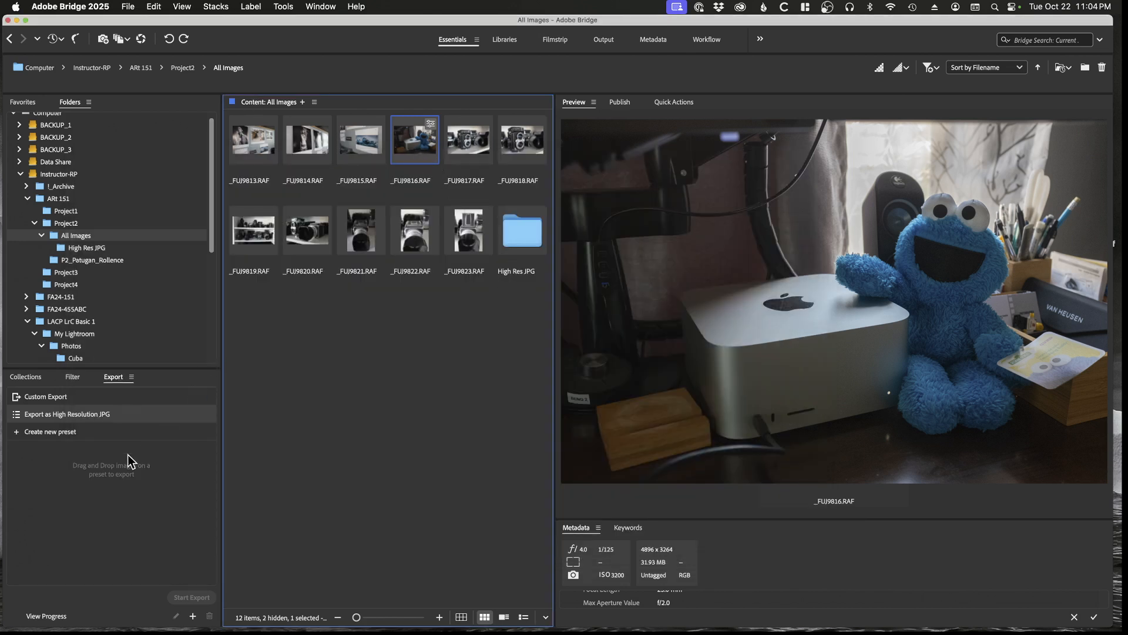
# Start a new export preset and name it "Export as DNG"
pyautogui.click(160, 456)
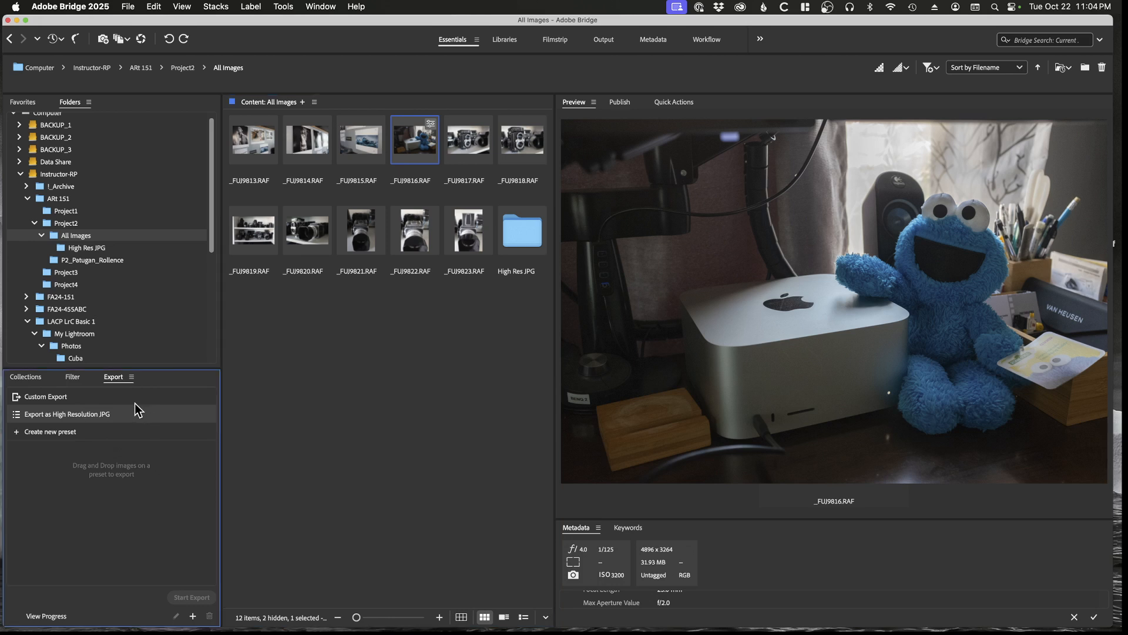
pyautogui.click(32, 434)
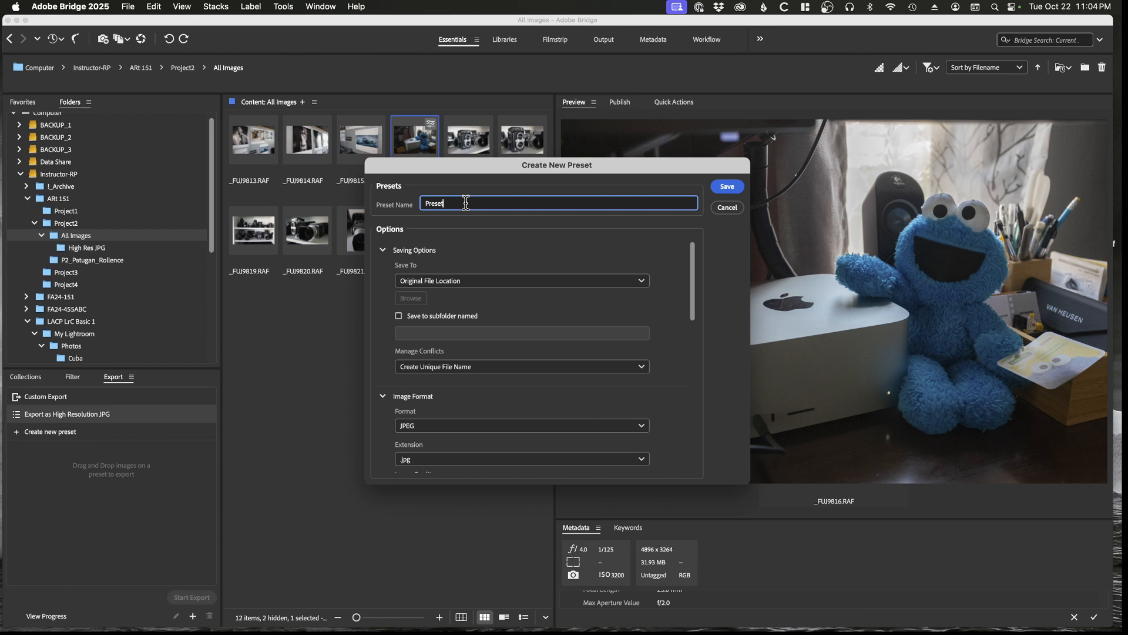
pyautogui.press('BackSpace')
pyautogui.press('BackSpace')
pyautogui.press('BackSpace')
pyautogui.press('BackSpace')
pyautogui.press('BackSpace')
pyautogui.press('BackSpace')
pyautogui.write('Export as DNG')
# Set the preset to save exports to a subfolder named "DNG (RAW)" within the original file location
pyautogui.moveTo(594, 166); pyautogui.dragTo(639, 166)
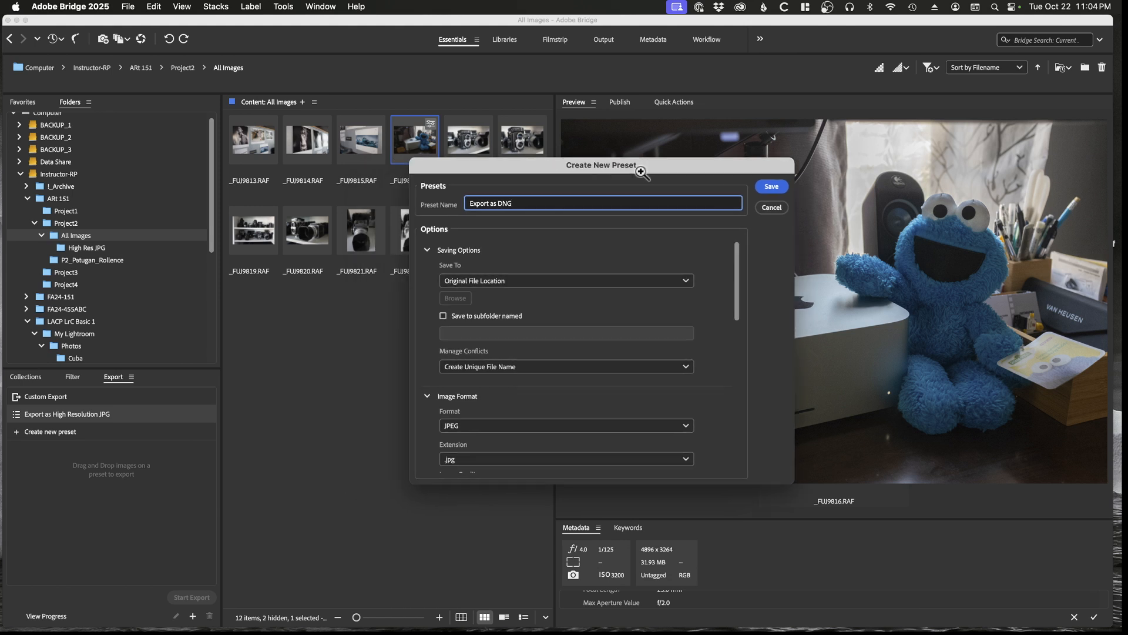
pyautogui.click(445, 317)
pyautogui.click(516, 336)
pyautogui.write('DNG')
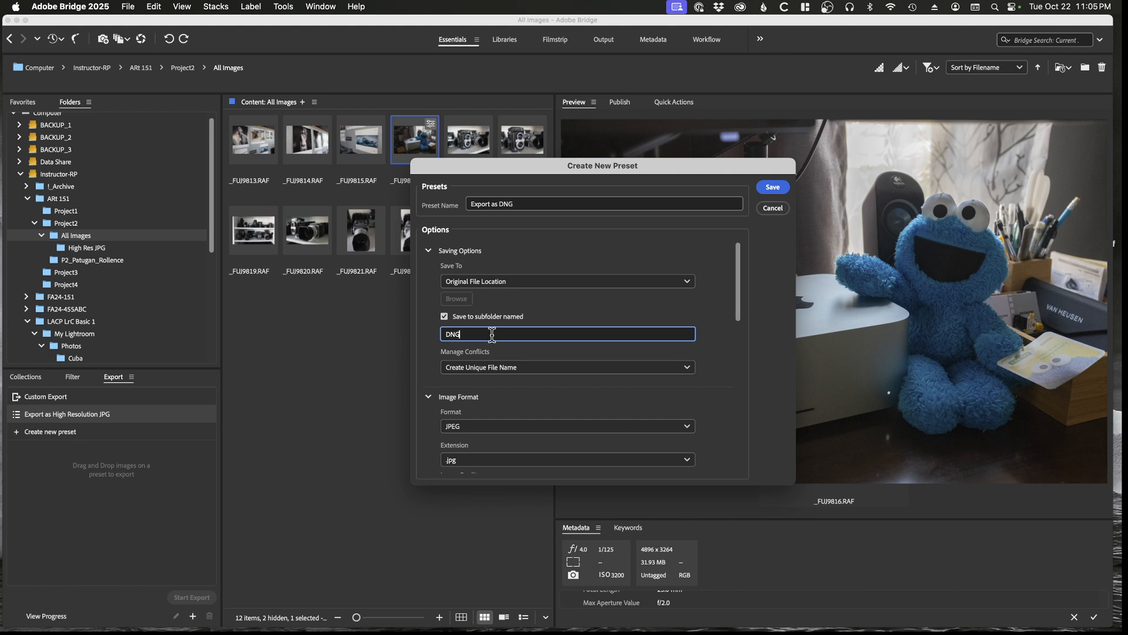
pyautogui.write(' (RAW)')
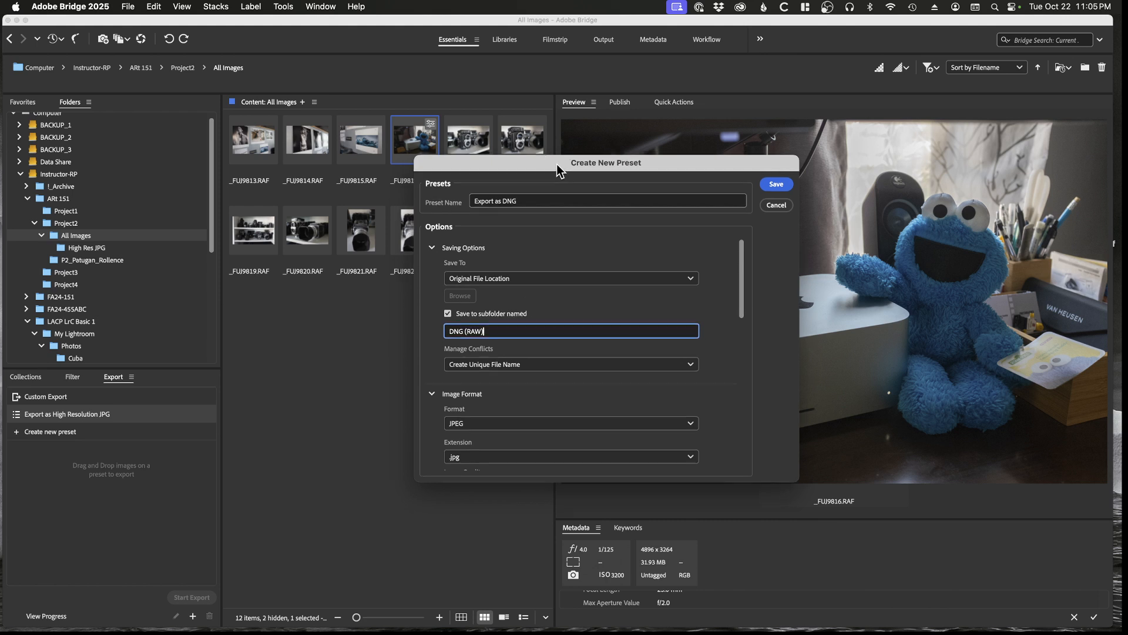
# Set the preset's image format to DNG, review the resize and metadata options, and save the preset
pyautogui.moveTo(556, 164); pyautogui.dragTo(579, 149)
pyautogui.moveTo(760, 297); pyautogui.dragTo(761, 347)
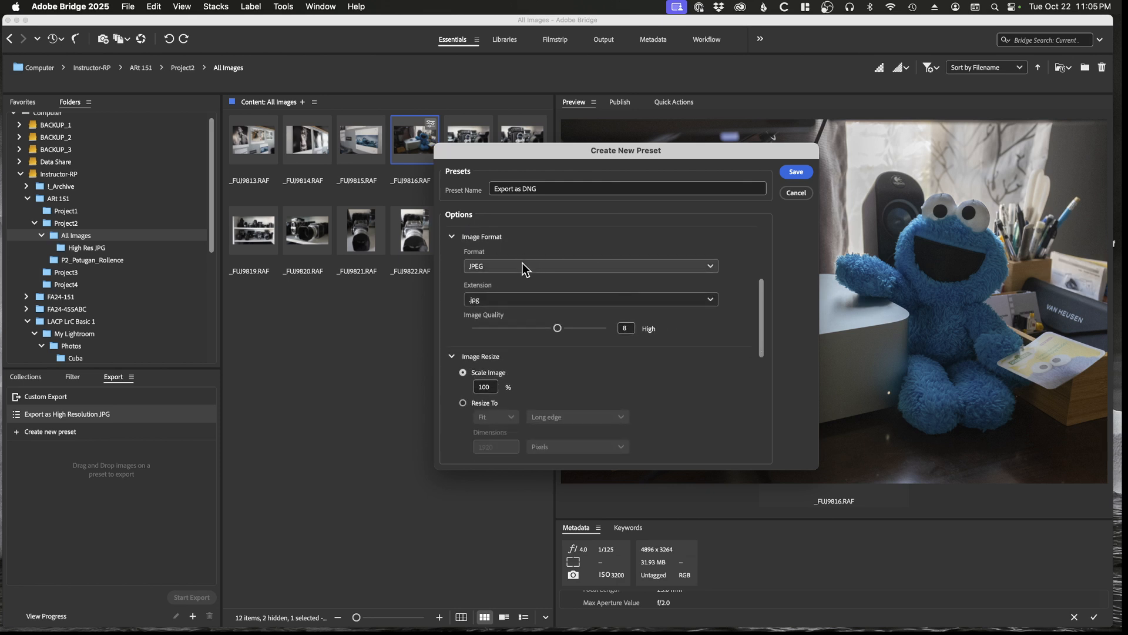
pyautogui.click(552, 268)
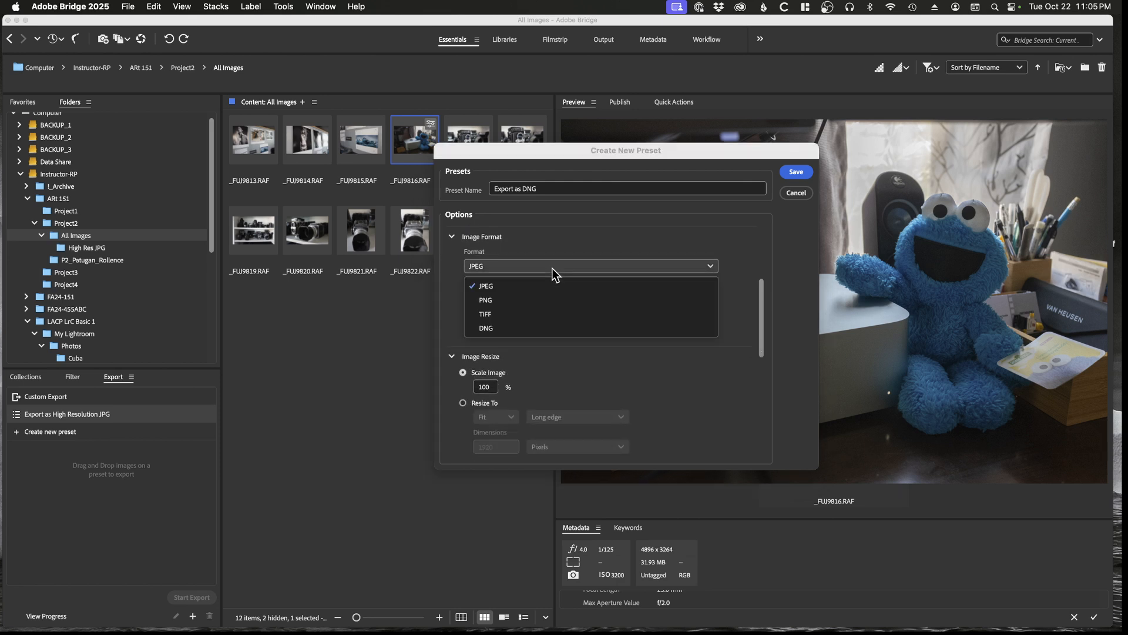
pyautogui.click(534, 326)
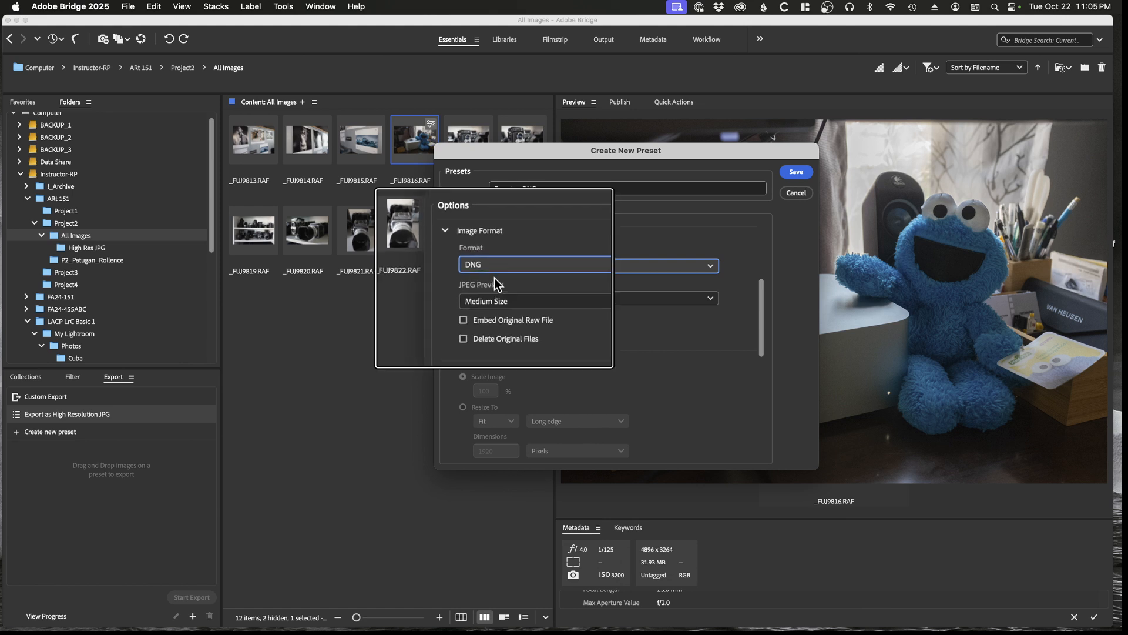
pyautogui.moveTo(685, 149); pyautogui.dragTo(659, 147)
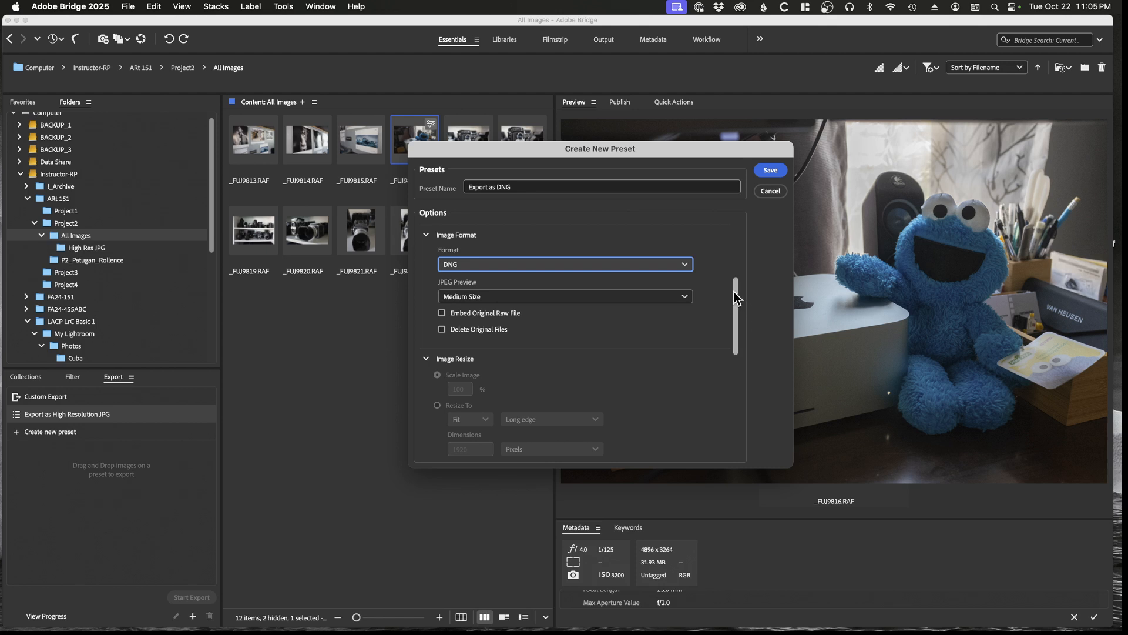
pyautogui.moveTo(735, 291); pyautogui.dragTo(733, 330)
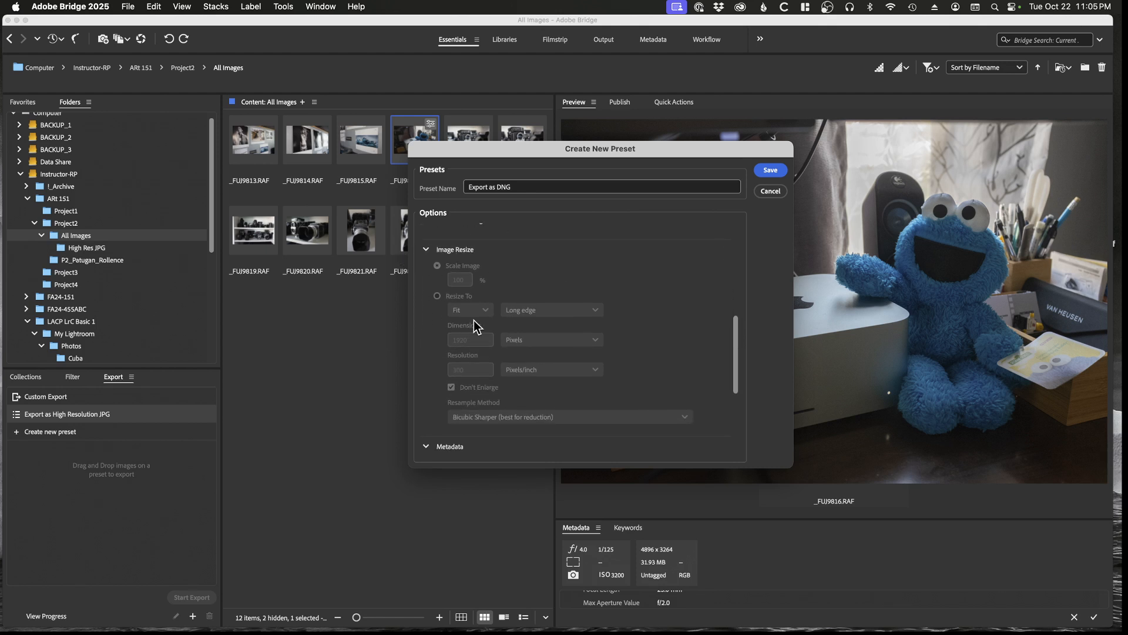
pyautogui.scroll(-5, 563, 323)
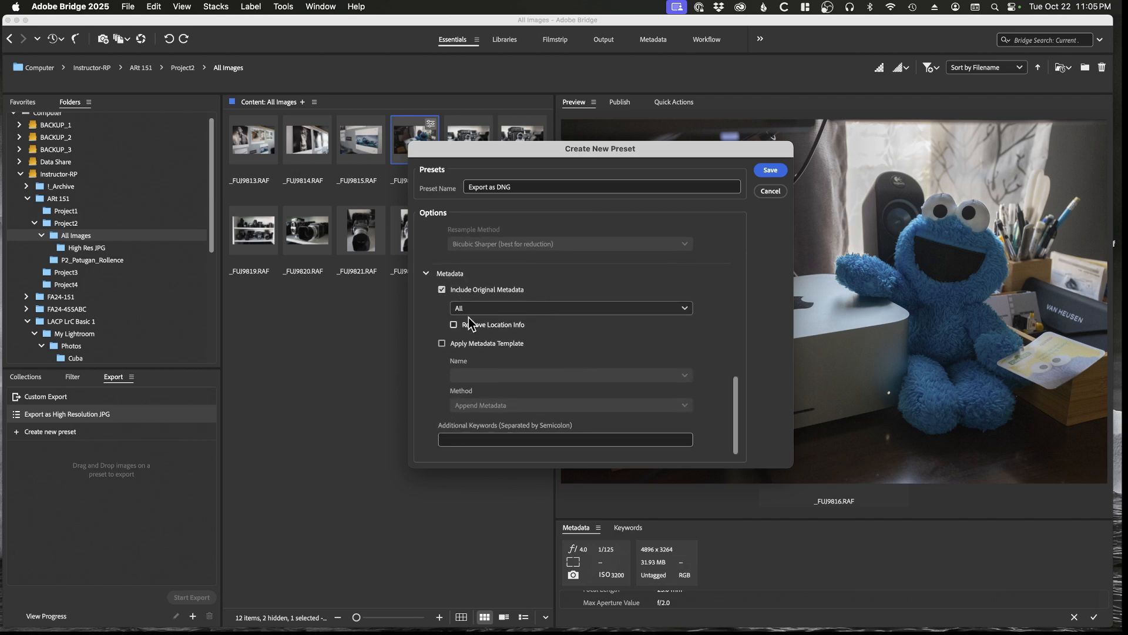
pyautogui.click(773, 173)
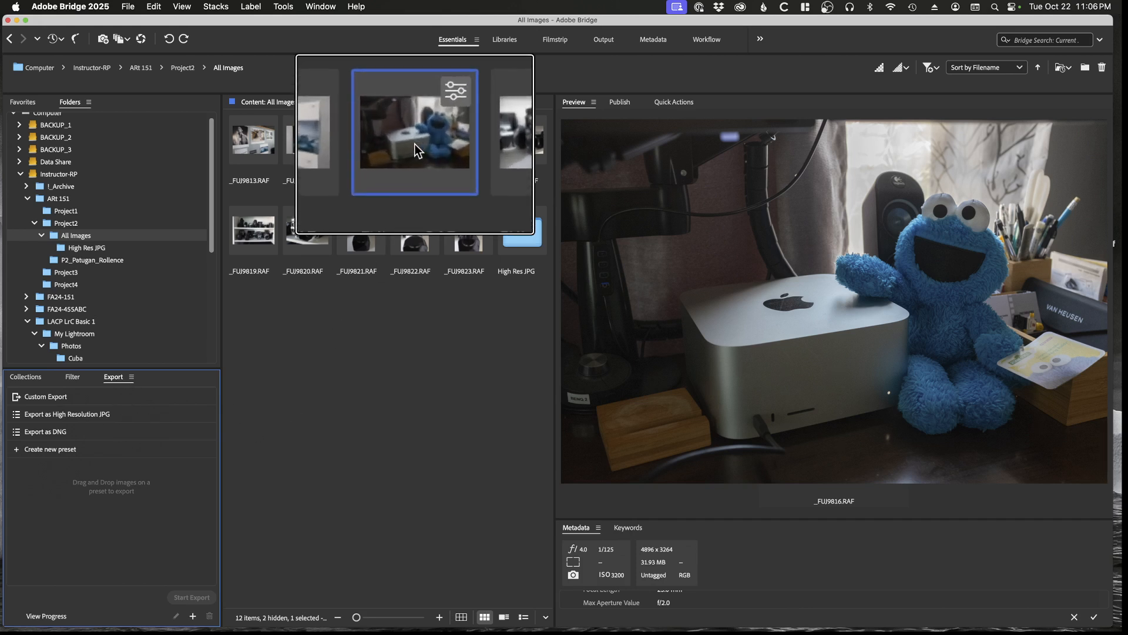
# Export _FUJ9816.RAF with the Export as DNG preset, then clear the completed job and close the export progress window
pyautogui.moveTo(417, 142); pyautogui.dragTo(85, 438)
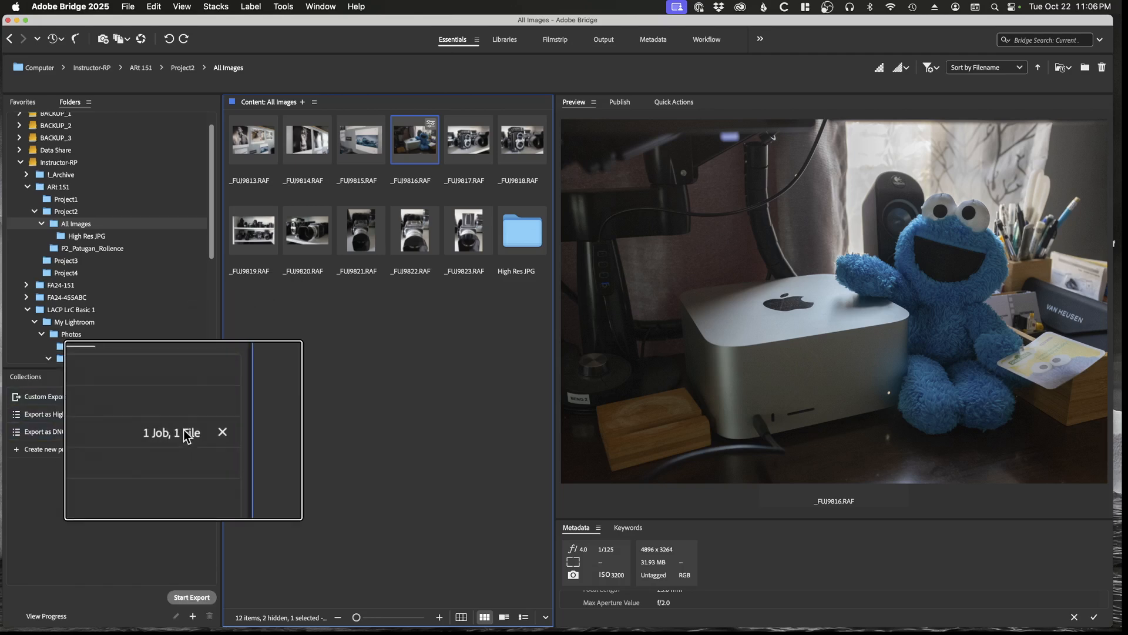
pyautogui.click(130, 436)
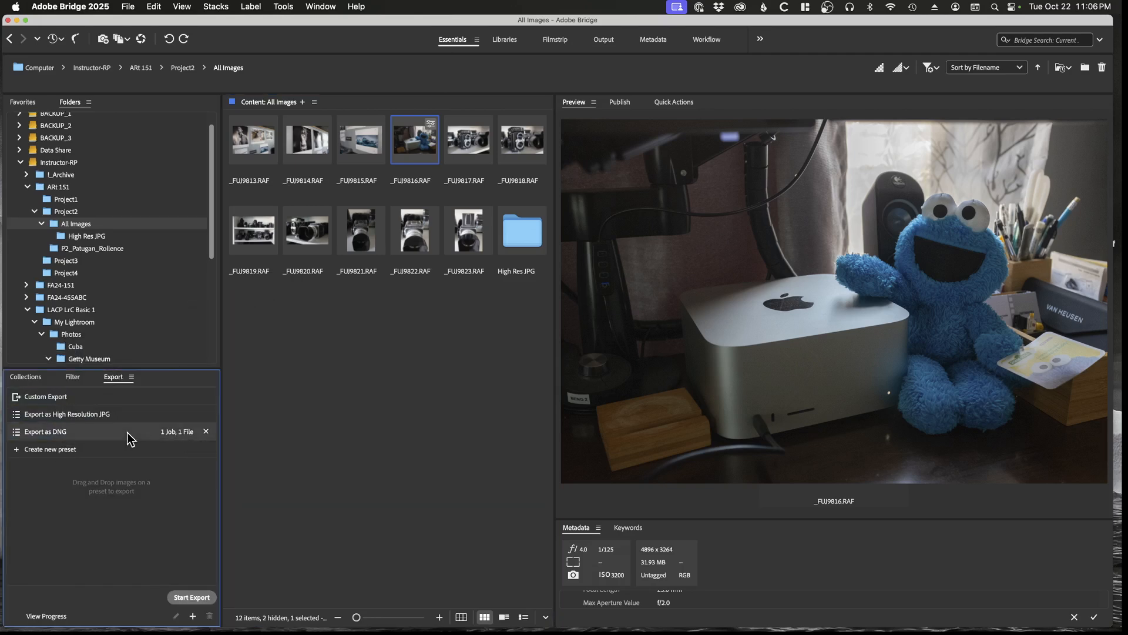
pyautogui.click(200, 597)
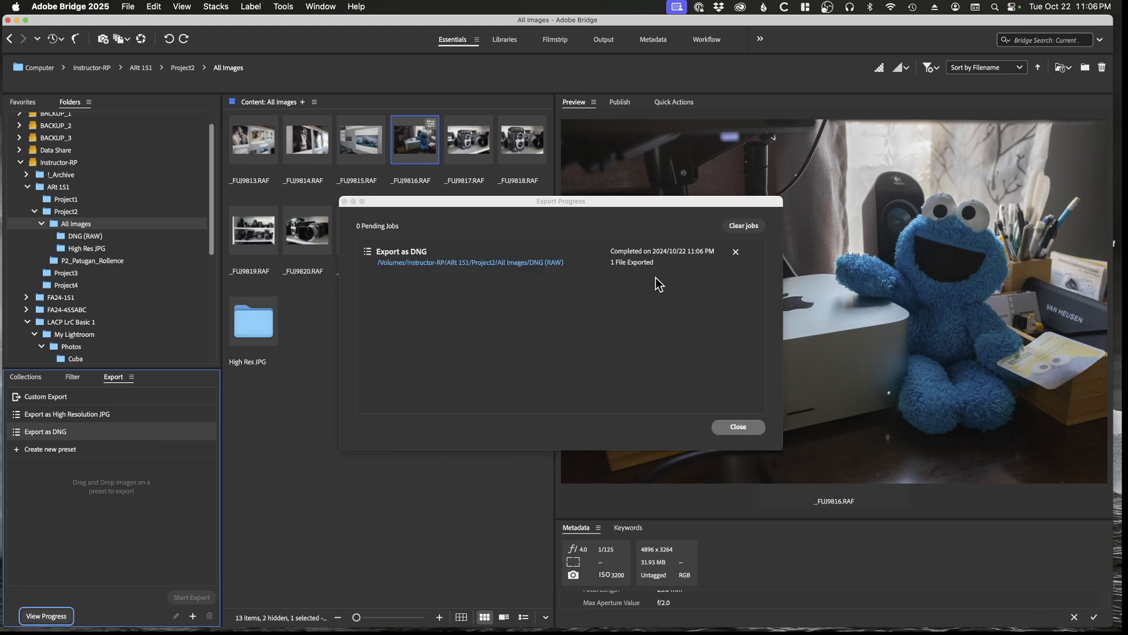
pyautogui.click(736, 251)
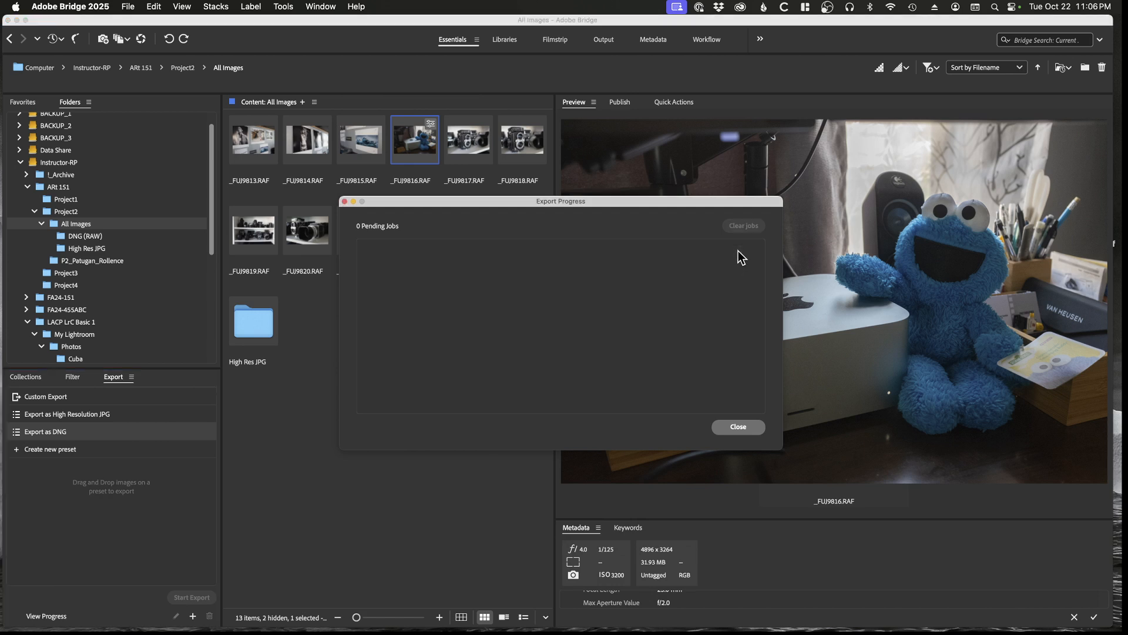
pyautogui.click(733, 428)
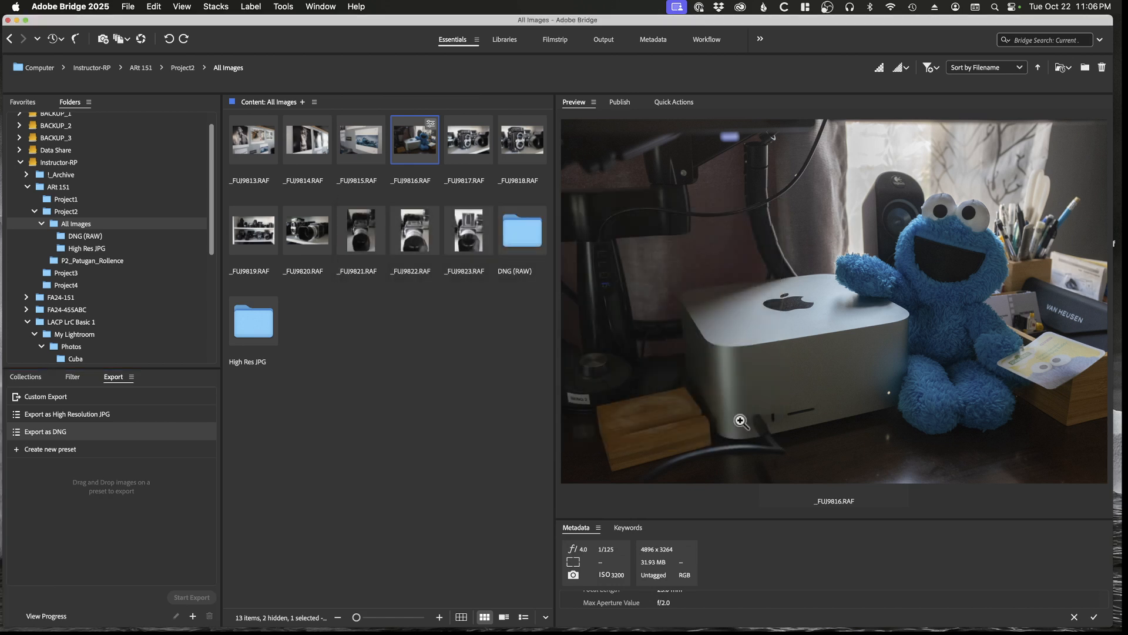
# Open the DNG (RAW) folder and preview the exported _FUJ9816.dng with its metadata
pyautogui.doubleClick(523, 223)
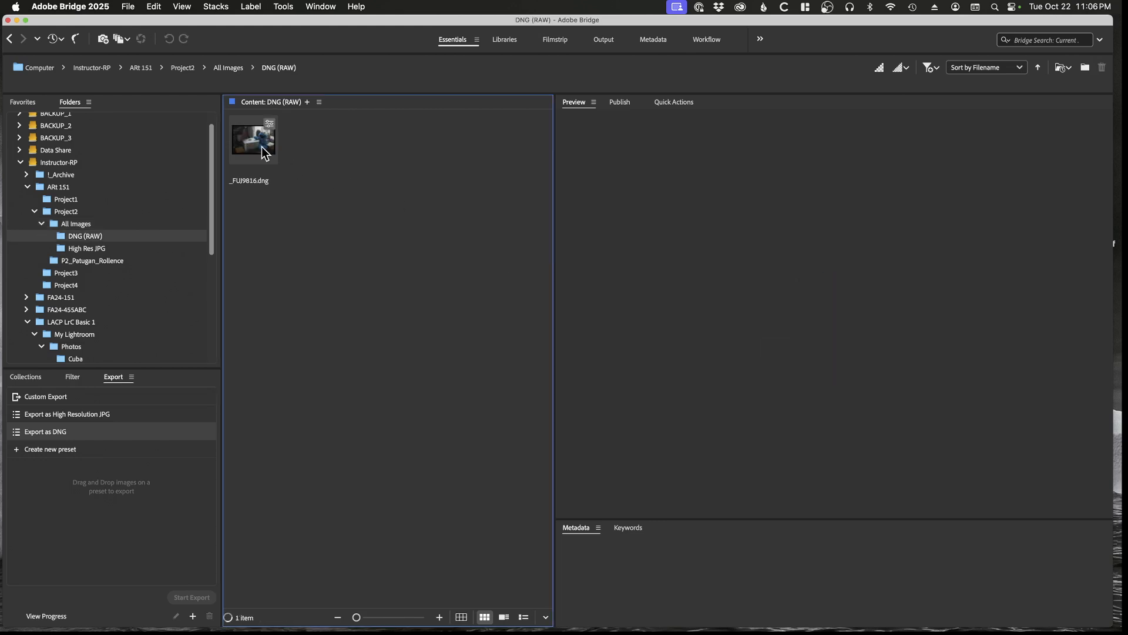
pyautogui.click(252, 140)
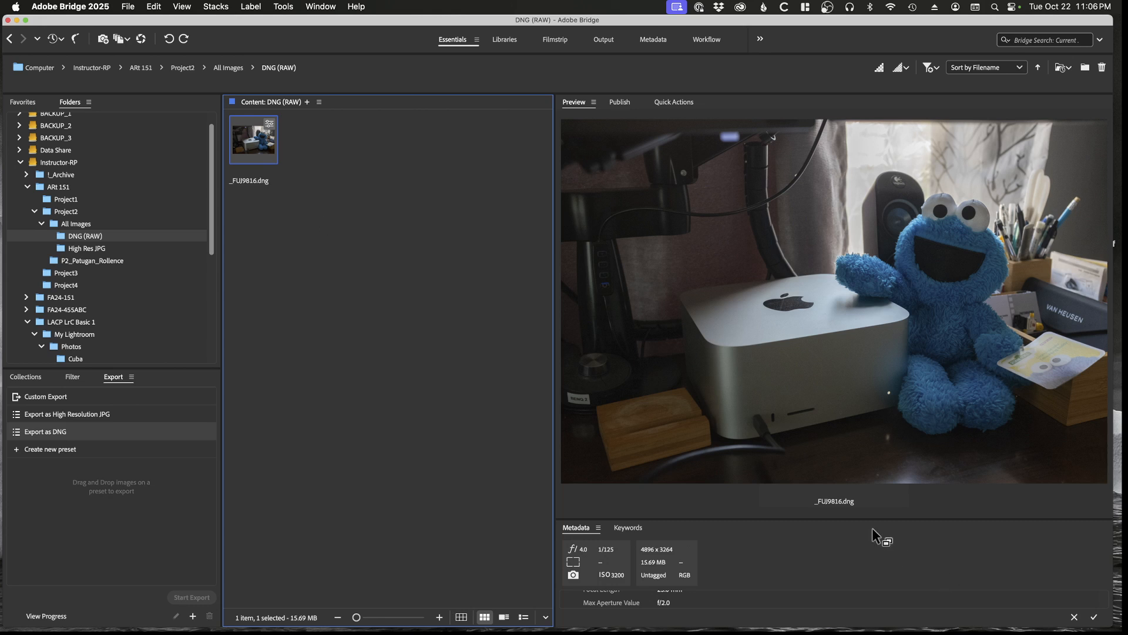
pyautogui.click(844, 513)
pyautogui.click(842, 513)
# Reveal _FUJ9816.dng in Finder and enlarge the window to examine the file's details
pyautogui.rightClick(258, 156)
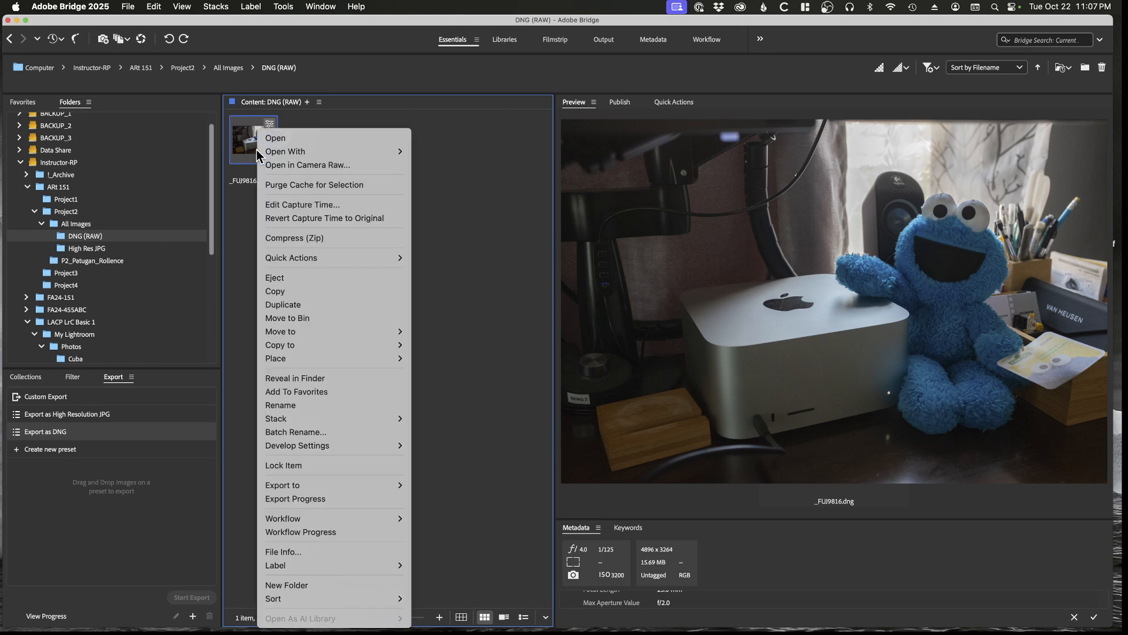
pyautogui.click(346, 381)
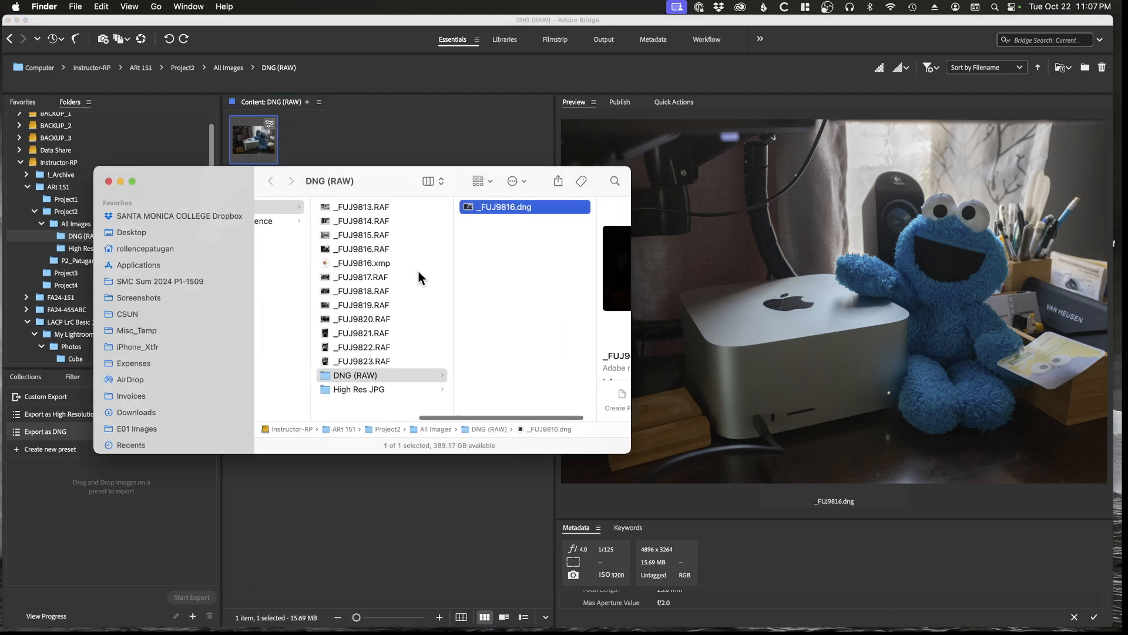
pyautogui.moveTo(627, 453); pyautogui.dragTo(868, 565)
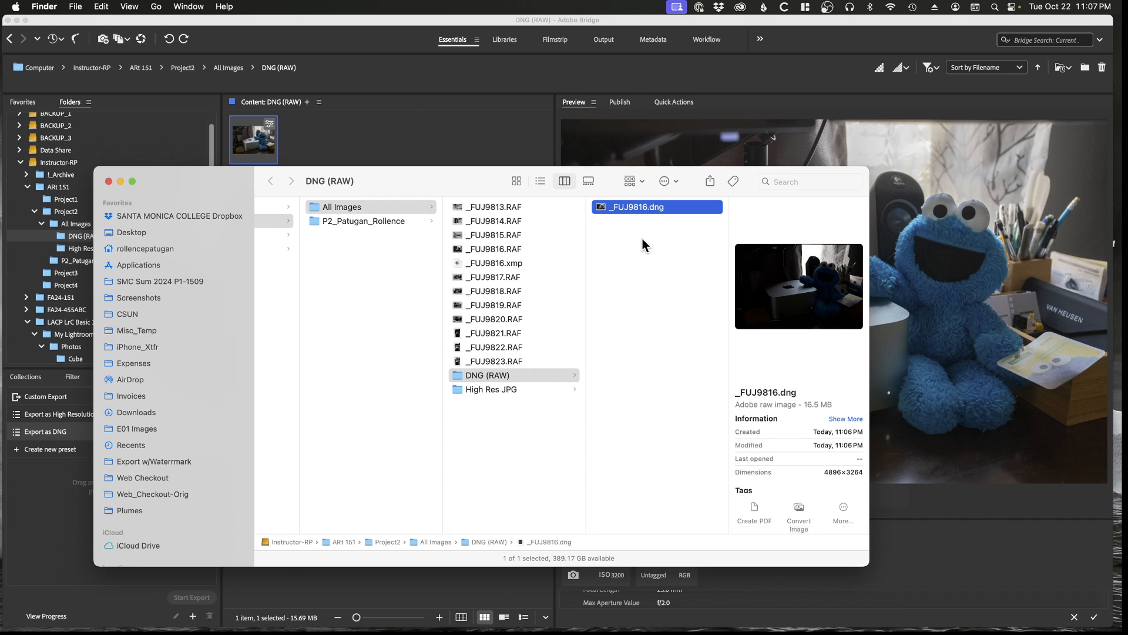
pyautogui.doubleClick(651, 204)
# Check the contents of the P2 project folder, All Images, and its DNG (RAW) and High Res JPG subfolders
pyautogui.click(344, 221)
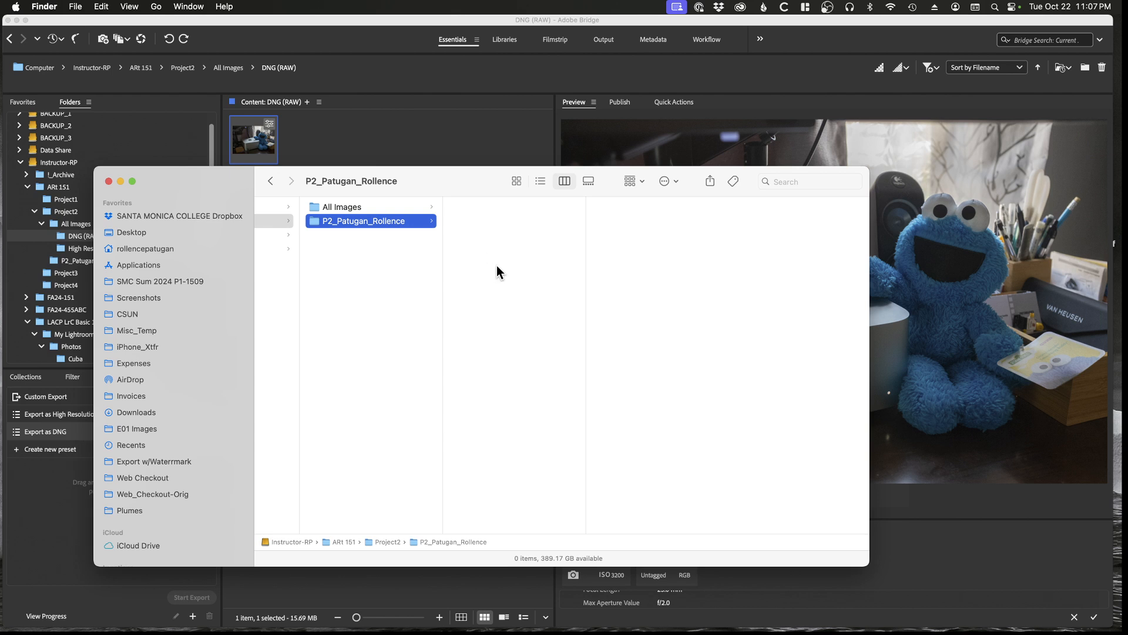
pyautogui.click(411, 208)
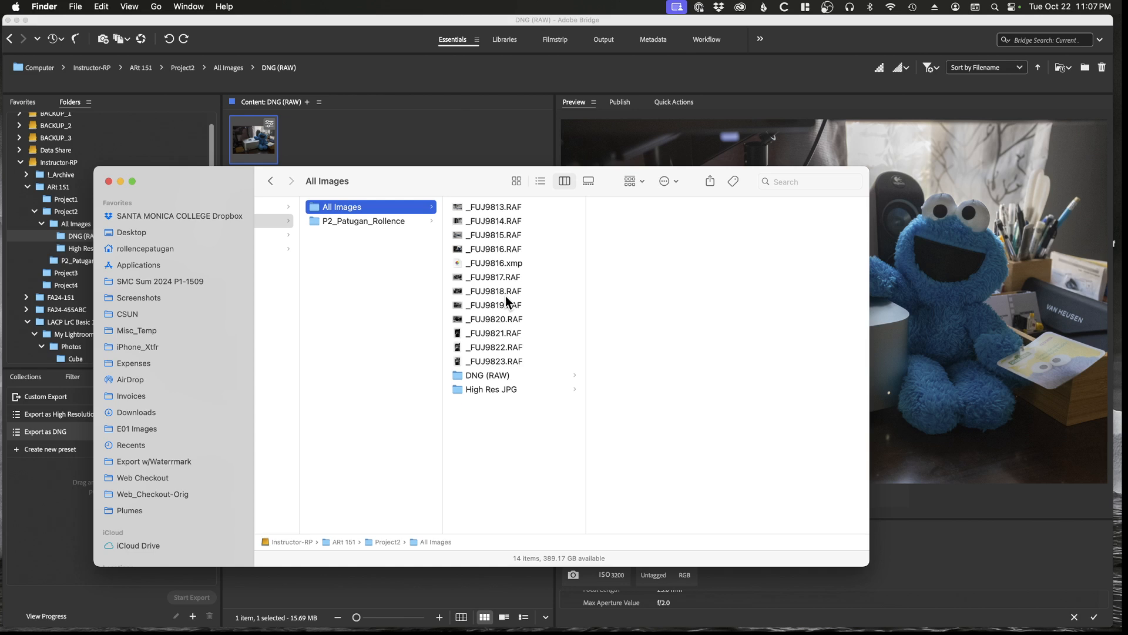
pyautogui.click(505, 375)
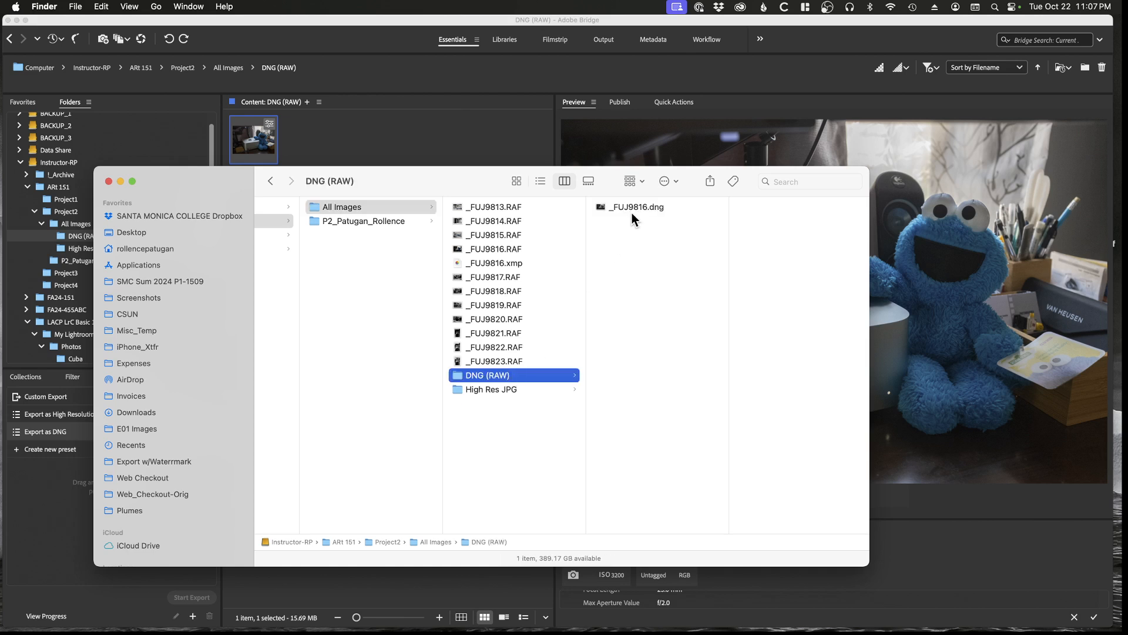
pyautogui.click(502, 390)
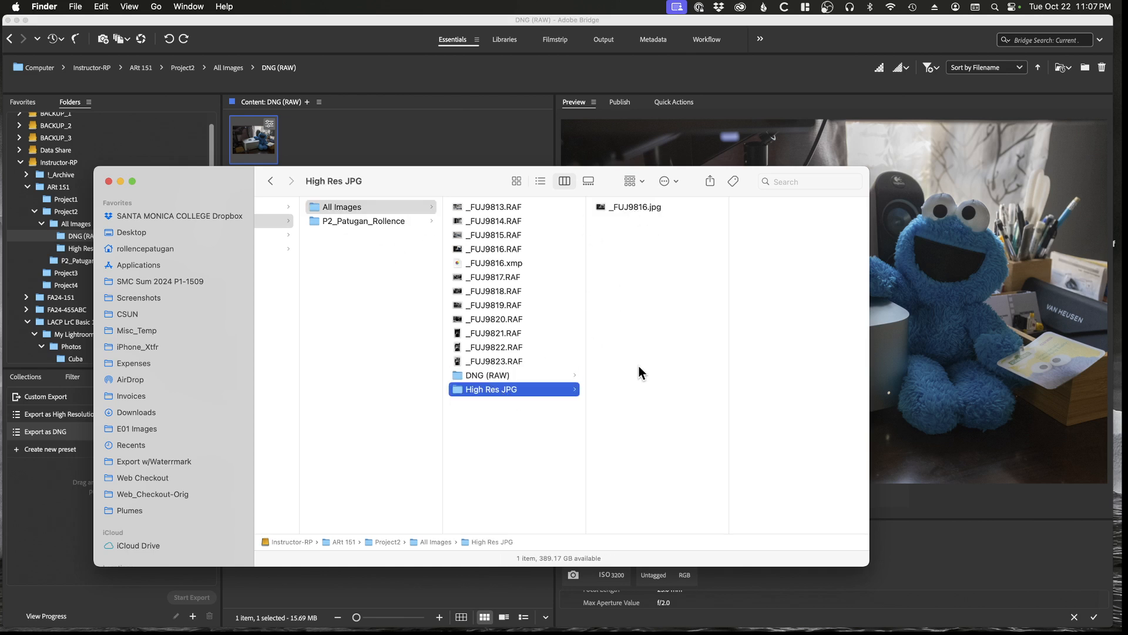